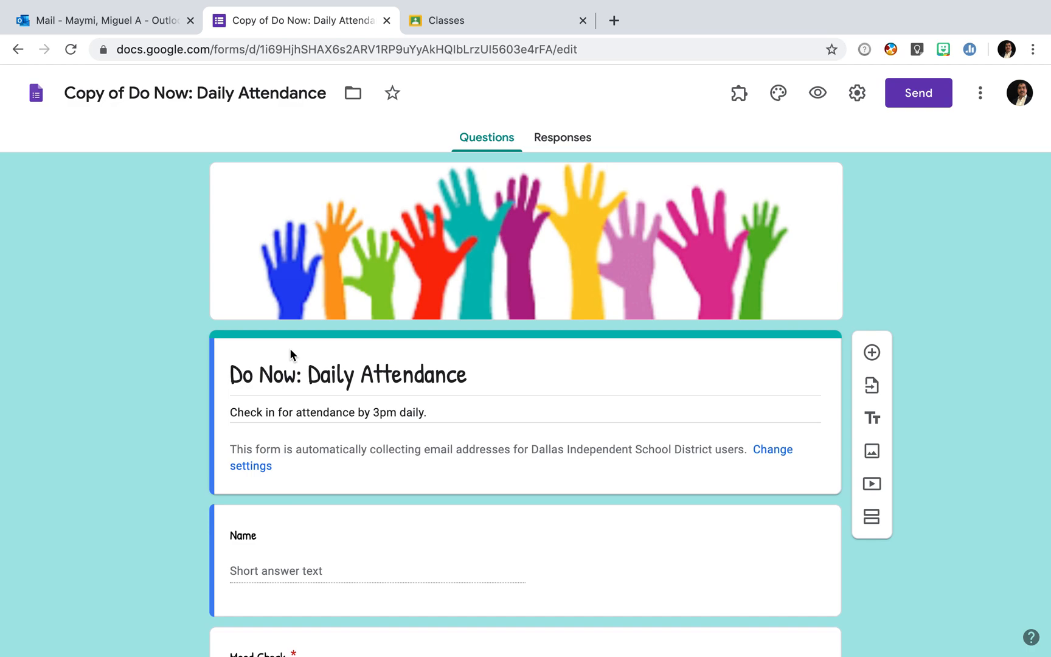
- Replace 'Copy of' at the start of the form title with the teacher's surname
{"action": "left_click_drag", "start_coordinate": [122, 92], "coordinate": [40, 106]}
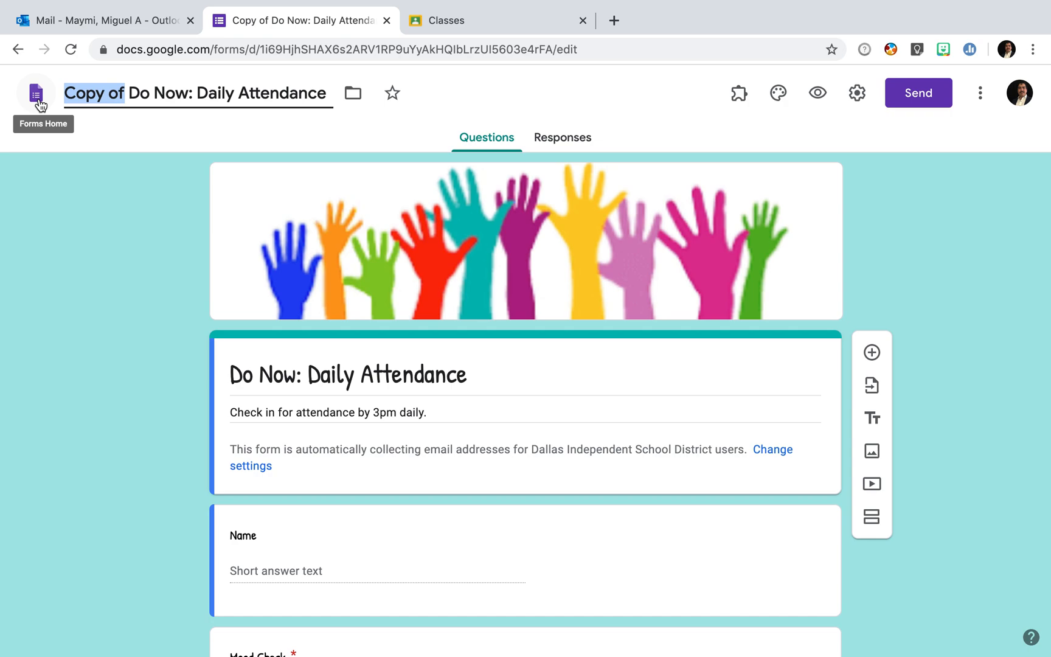
{"action": "type", "text": "Maymi"}
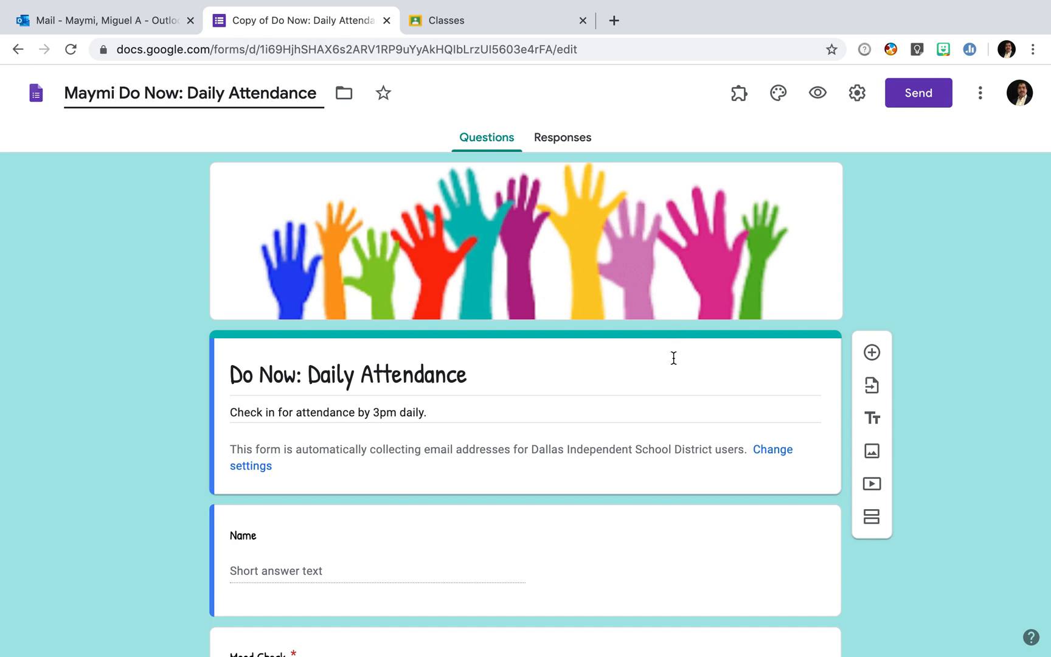
{"action": "scroll", "coordinate": [674, 357], "scroll_direction": "down", "scroll_amount": 3}
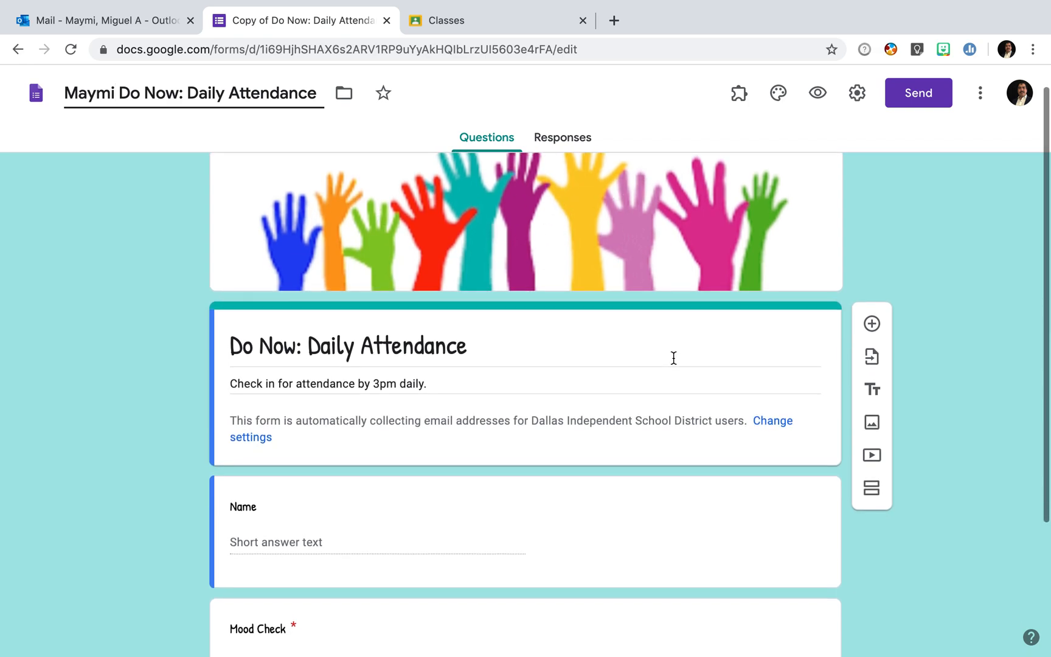
{"action": "scroll", "coordinate": [673, 358], "scroll_direction": "down", "scroll_amount": 4}
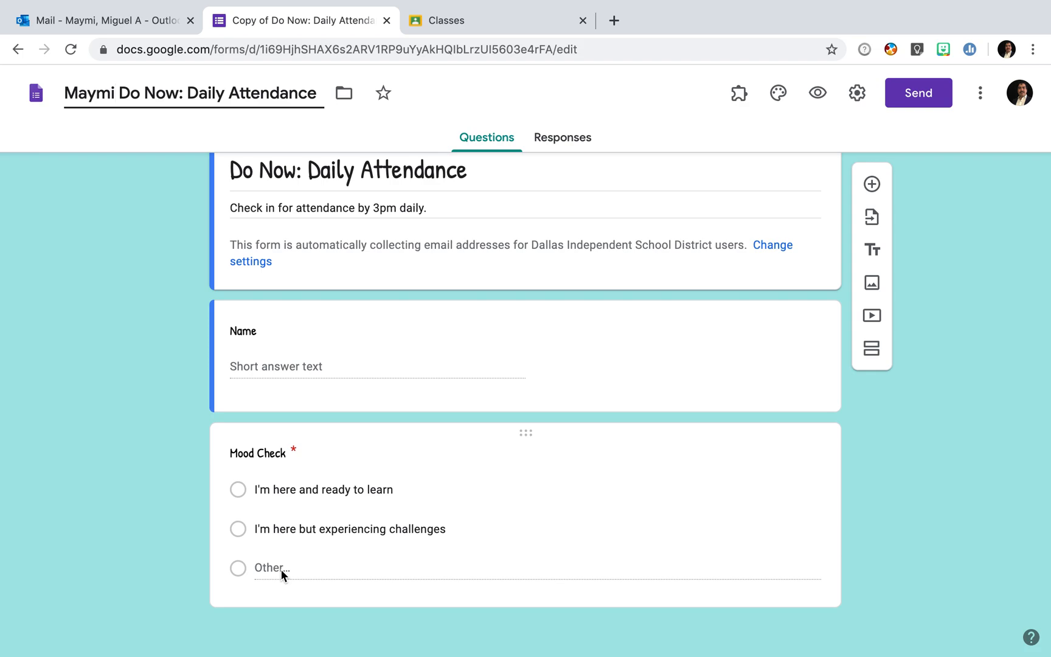
{"action": "scroll", "coordinate": [552, 460], "scroll_direction": "up", "scroll_amount": 5}
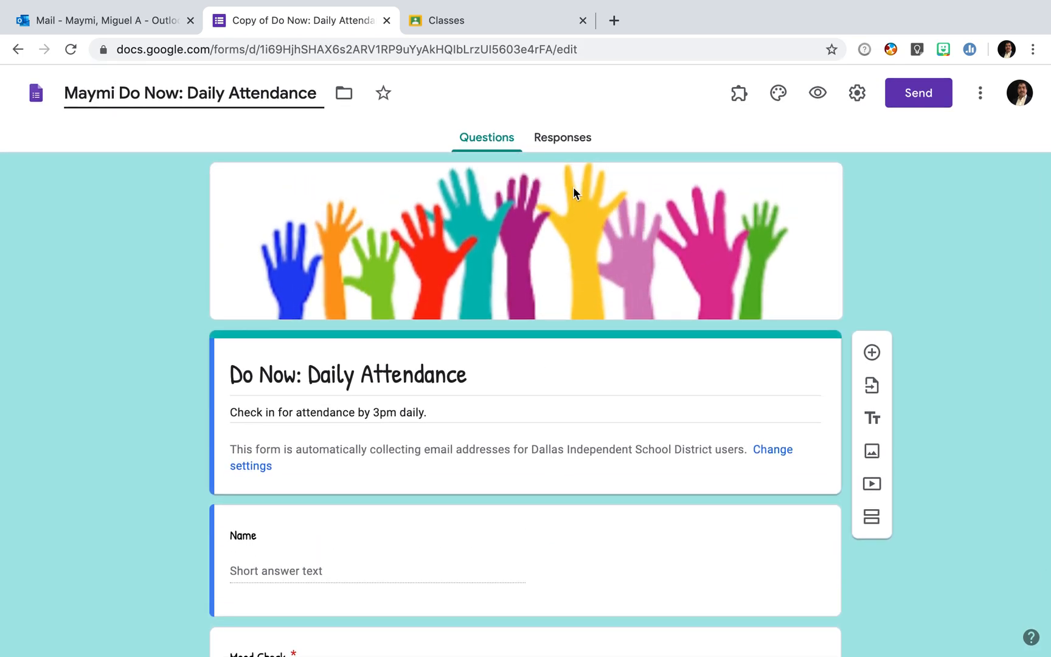
- Link the form's responses to a new spreadsheet and open it
{"action": "left_click", "coordinate": [565, 142]}
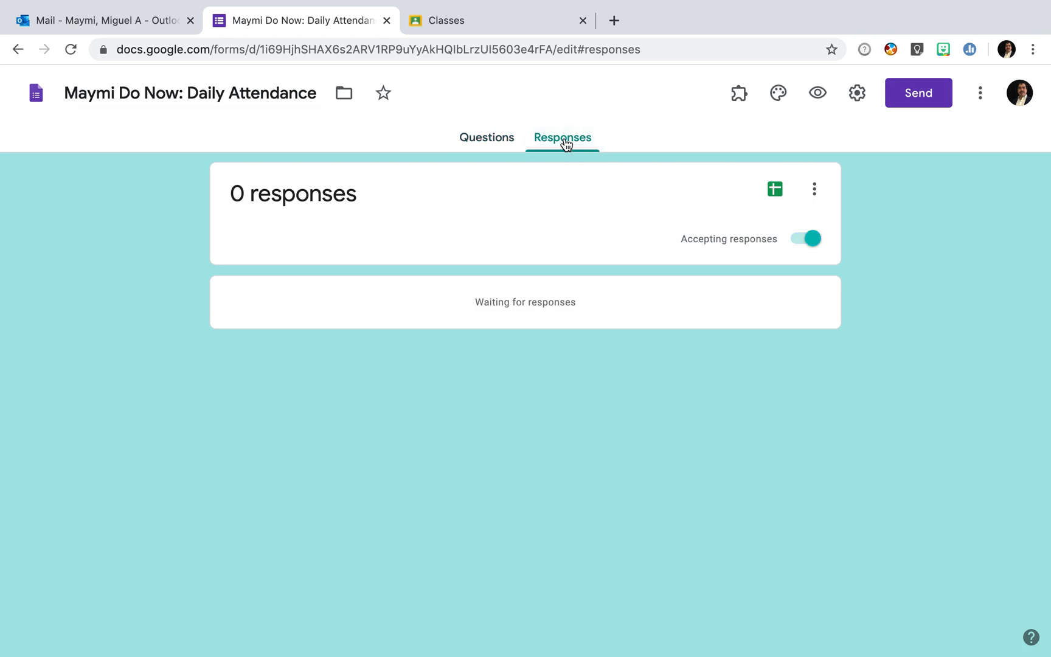
{"action": "left_click", "coordinate": [776, 194]}
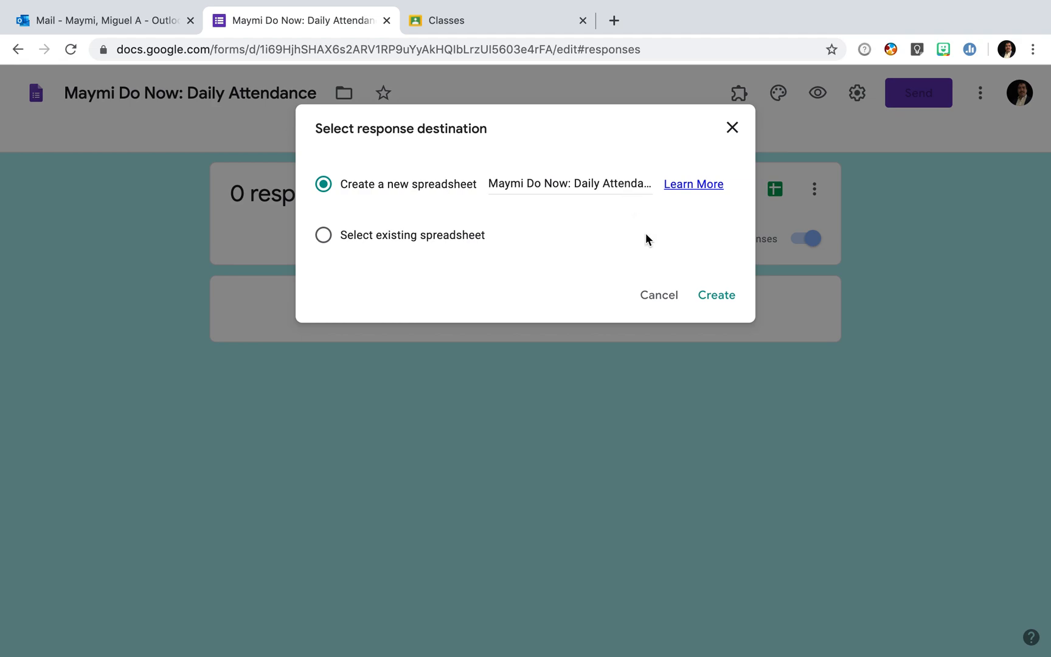
{"action": "left_click", "coordinate": [720, 298]}
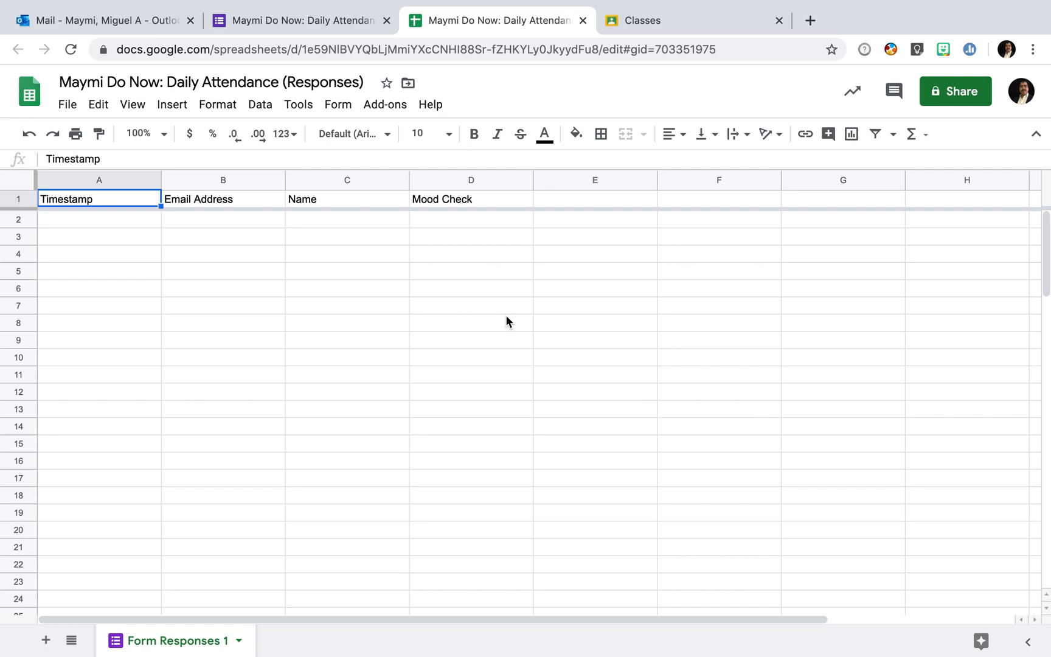
{"action": "left_click", "coordinate": [23, 218]}
{"action": "left_click_drag", "start_coordinate": [23, 219], "coordinate": [19, 551]}
{"action": "left_click", "coordinate": [18, 549], "text": "shift"}
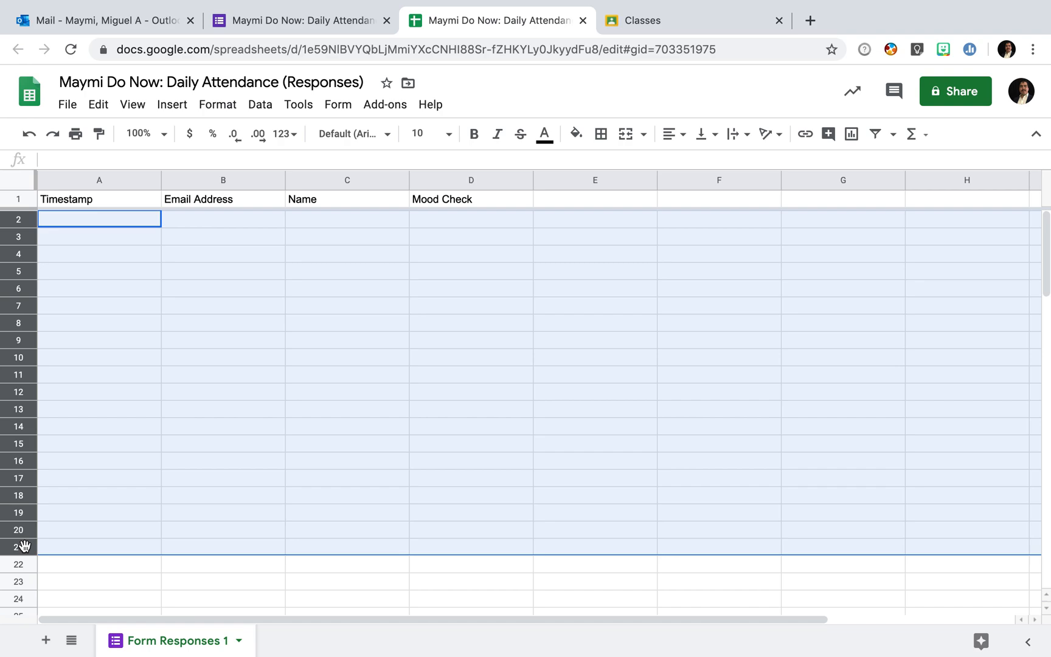
{"action": "right_click", "coordinate": [18, 413]}
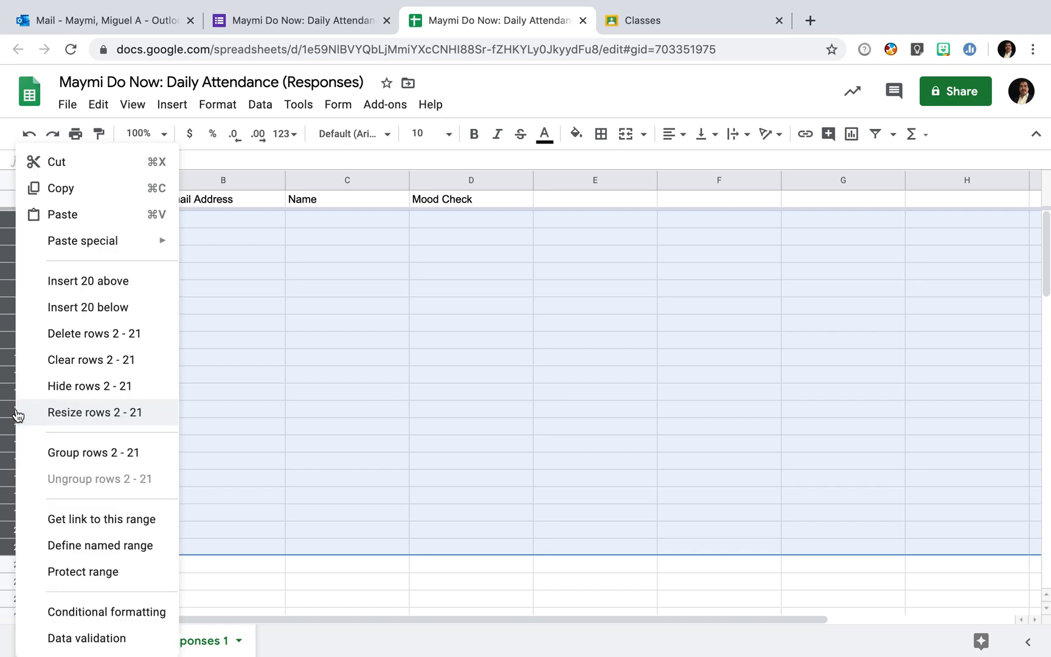
{"action": "left_click", "coordinate": [85, 385]}
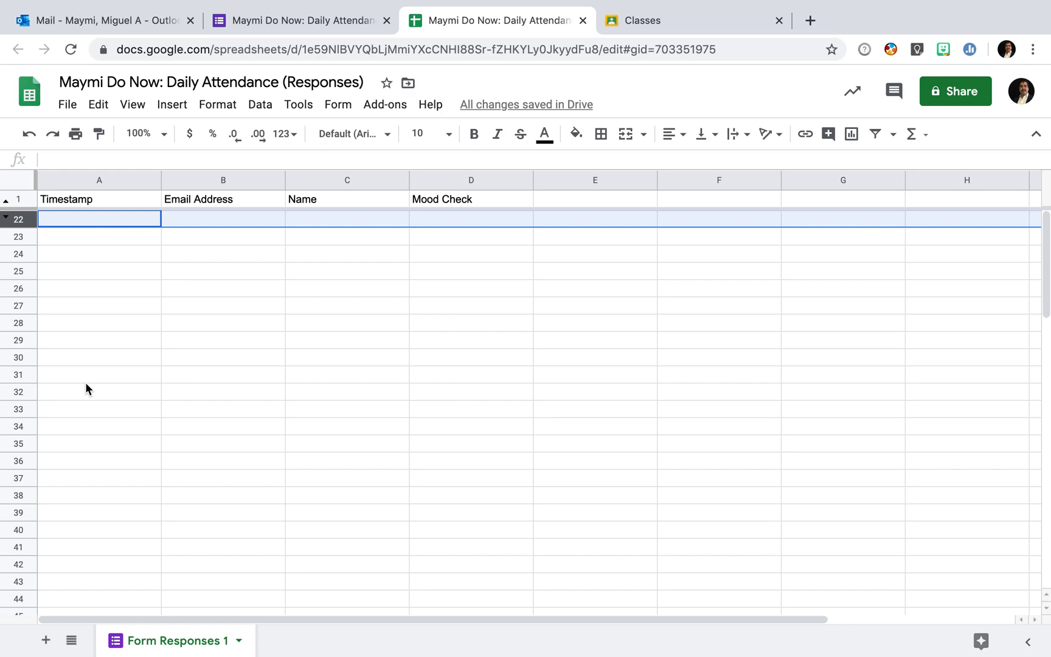
{"action": "left_click_drag", "start_coordinate": [6, 219], "coordinate": [6, 218]}
{"action": "right_click", "coordinate": [7, 217]}
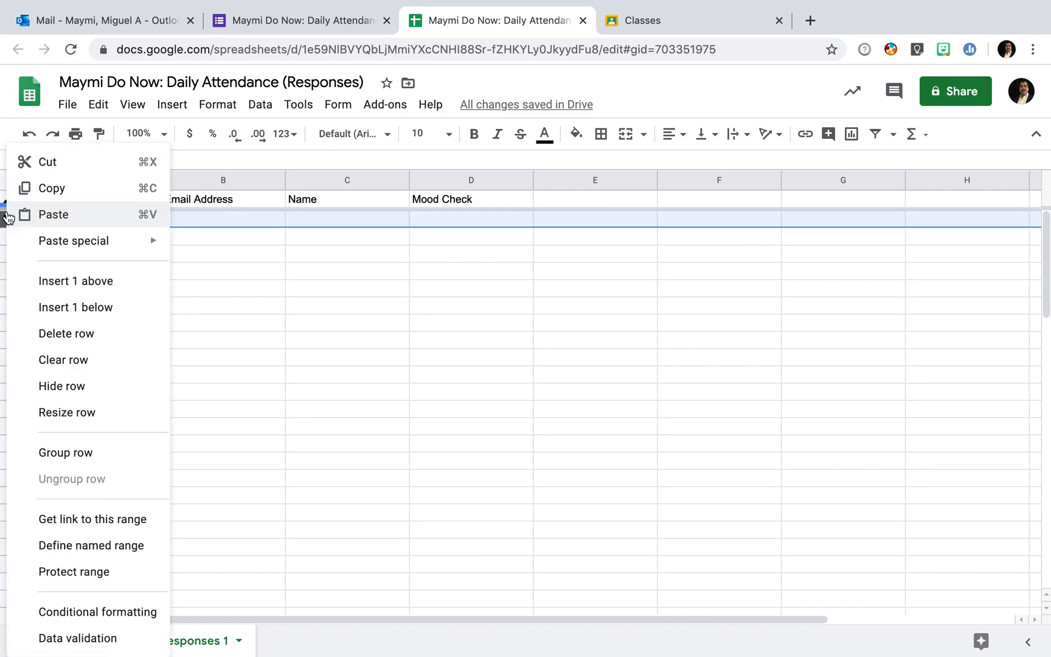
{"action": "left_click", "coordinate": [4, 219]}
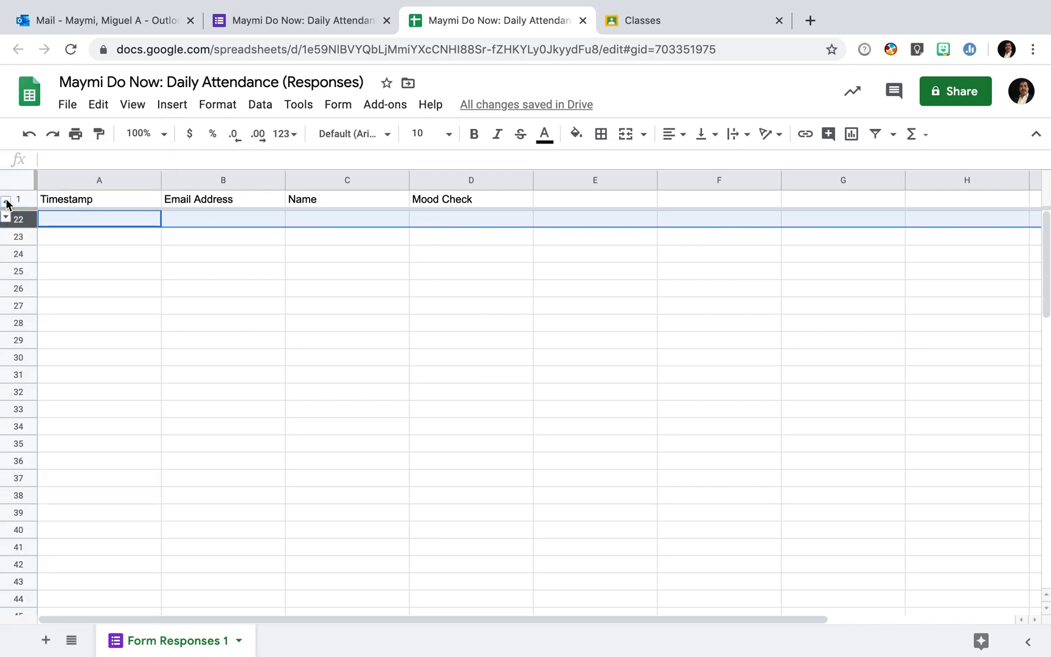
{"action": "left_click", "coordinate": [6, 203]}
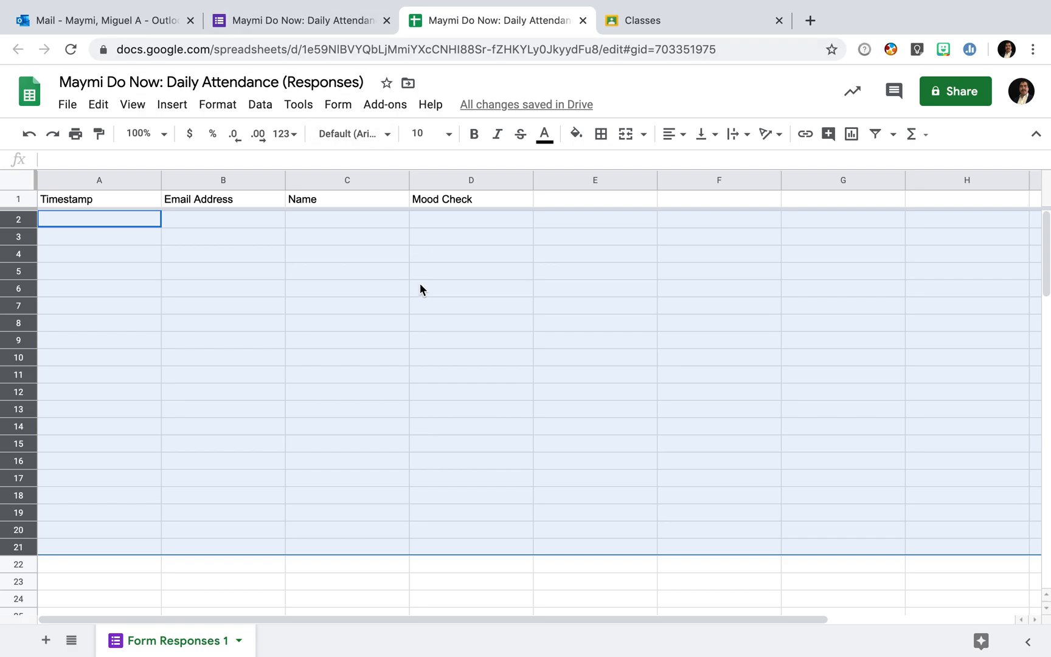
- Create a new quiz assignment from the Classwork page of Rusk Theatre A
{"action": "left_click", "coordinate": [676, 22]}
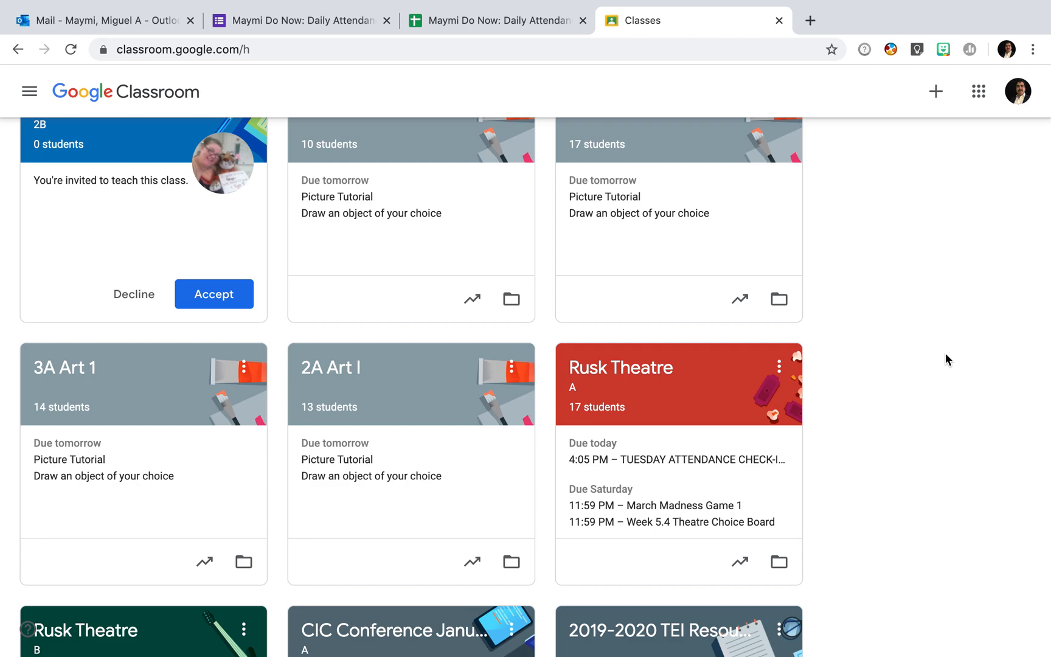
{"action": "left_click", "coordinate": [649, 368]}
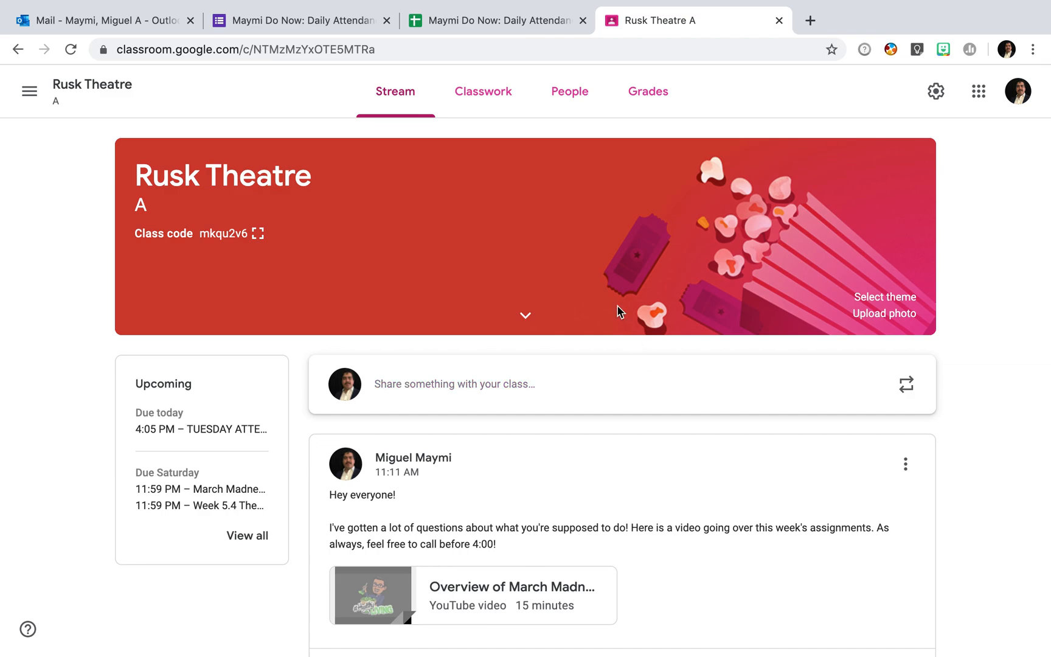
{"action": "left_click", "coordinate": [499, 98]}
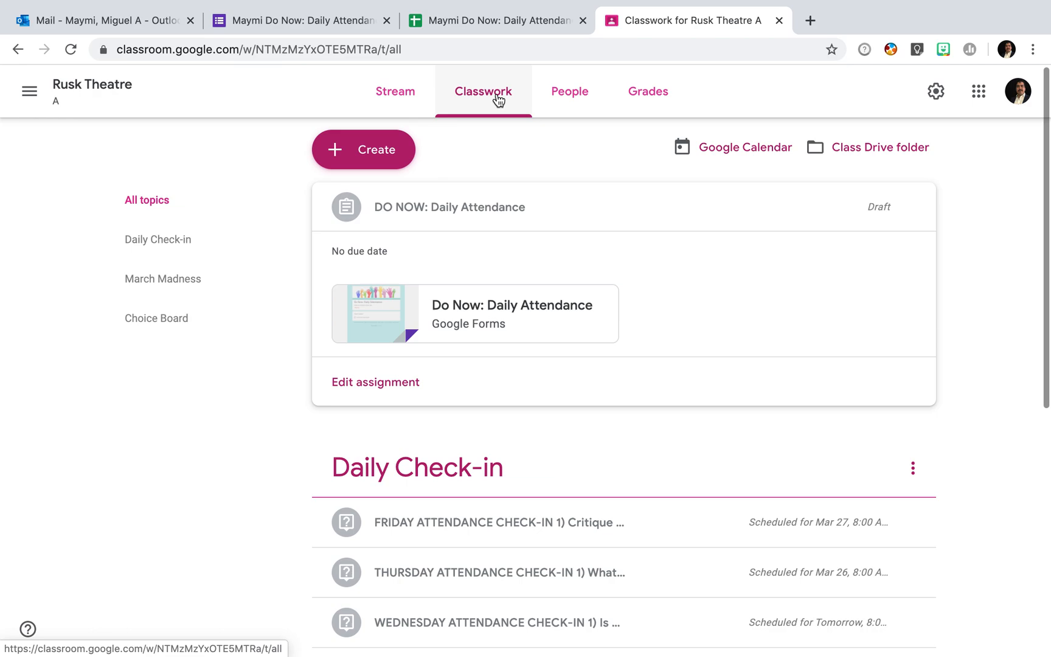
{"action": "left_click", "coordinate": [390, 160]}
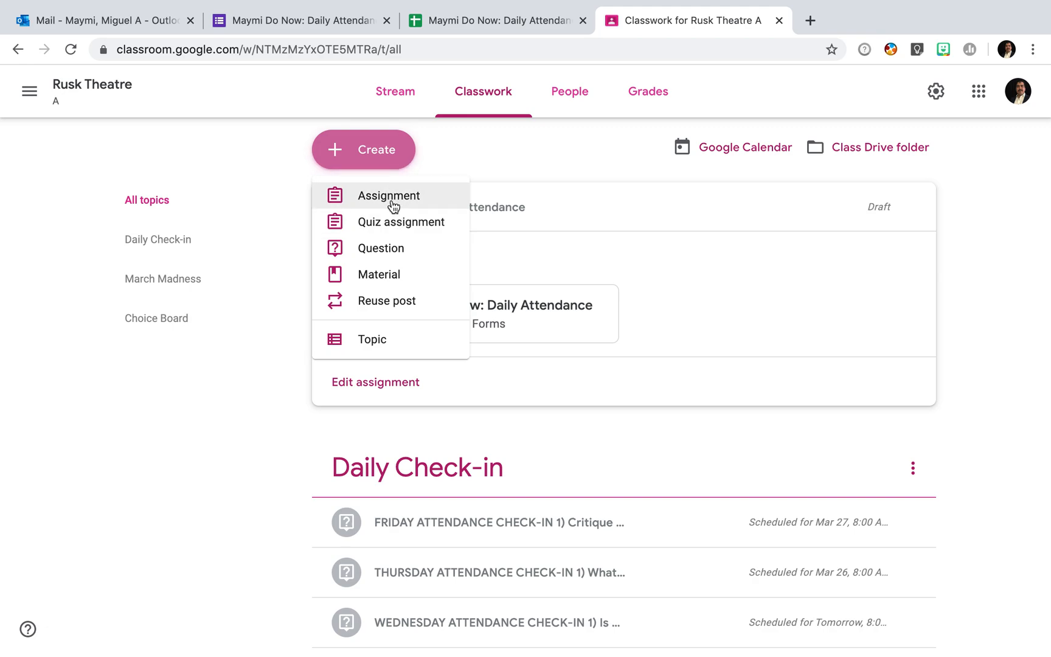
{"action": "left_click", "coordinate": [392, 221]}
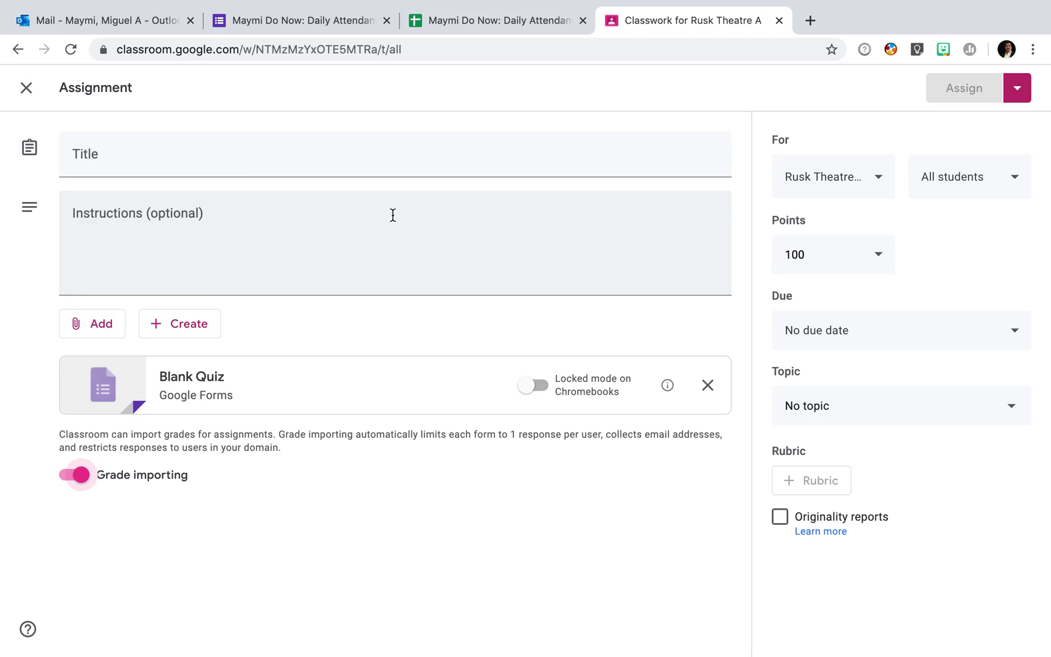
- Title the assignment 'Daily Attendance' with instructions 'Please fill out this form every day so you can be marked present.'
{"action": "left_click", "coordinate": [266, 157]}
{"action": "type", "text": "Daily Attendance"}
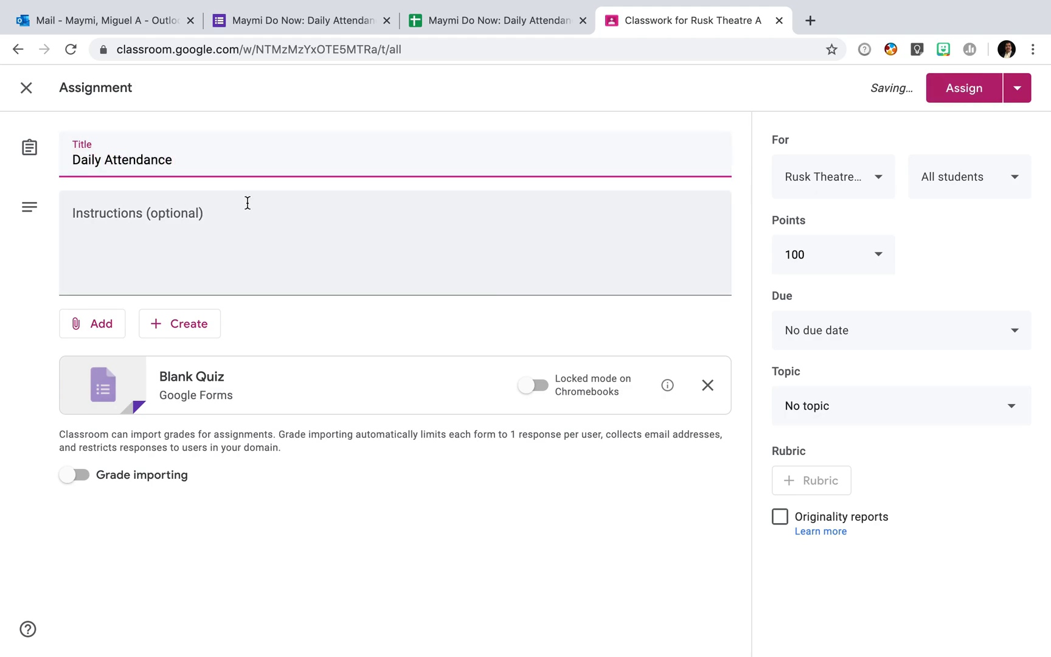
{"action": "left_click", "coordinate": [232, 215]}
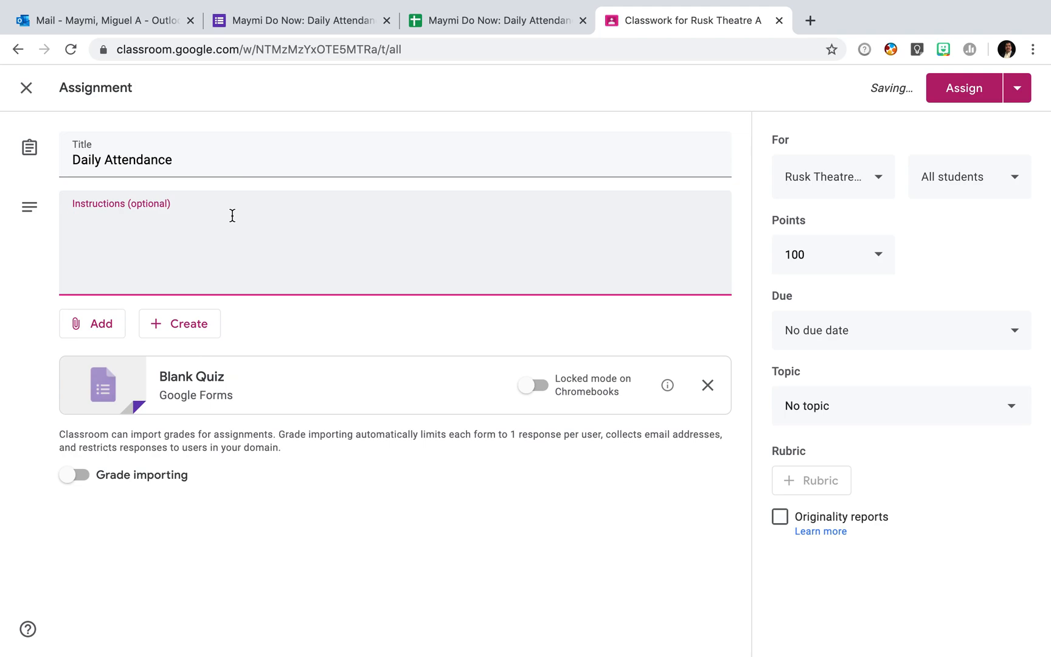
{"action": "type", "text": "Please fill out this form every day so you can "}
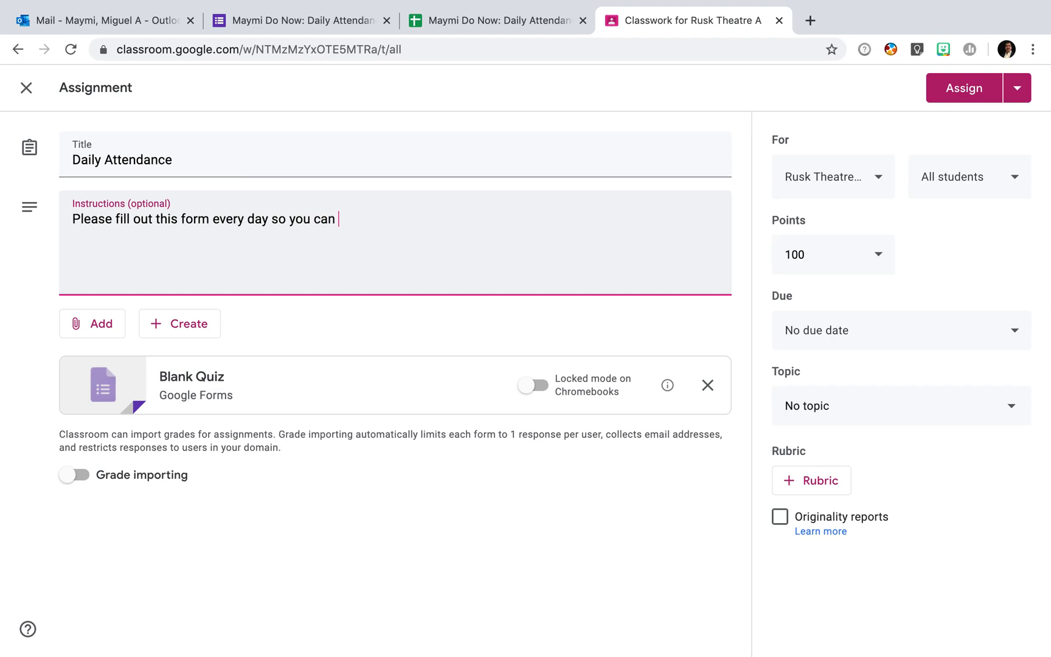
{"action": "type", "text": "be marked present."}
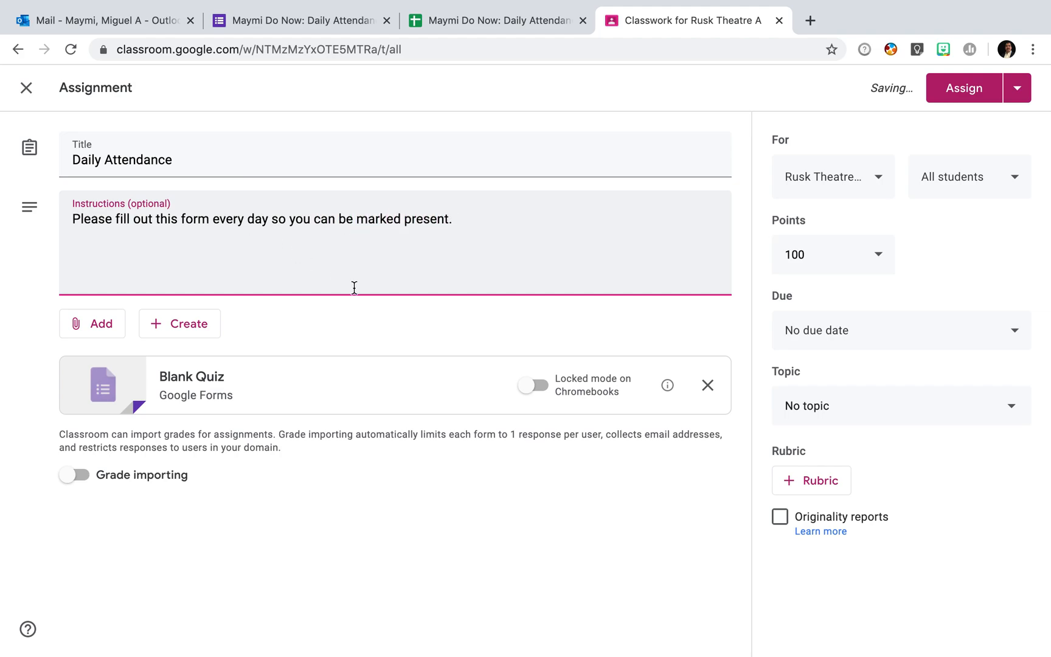
- Remove the Blank Quiz and attach the teacher's Do Now: Daily Attendance form from Google Drive
{"action": "left_click", "coordinate": [708, 386]}
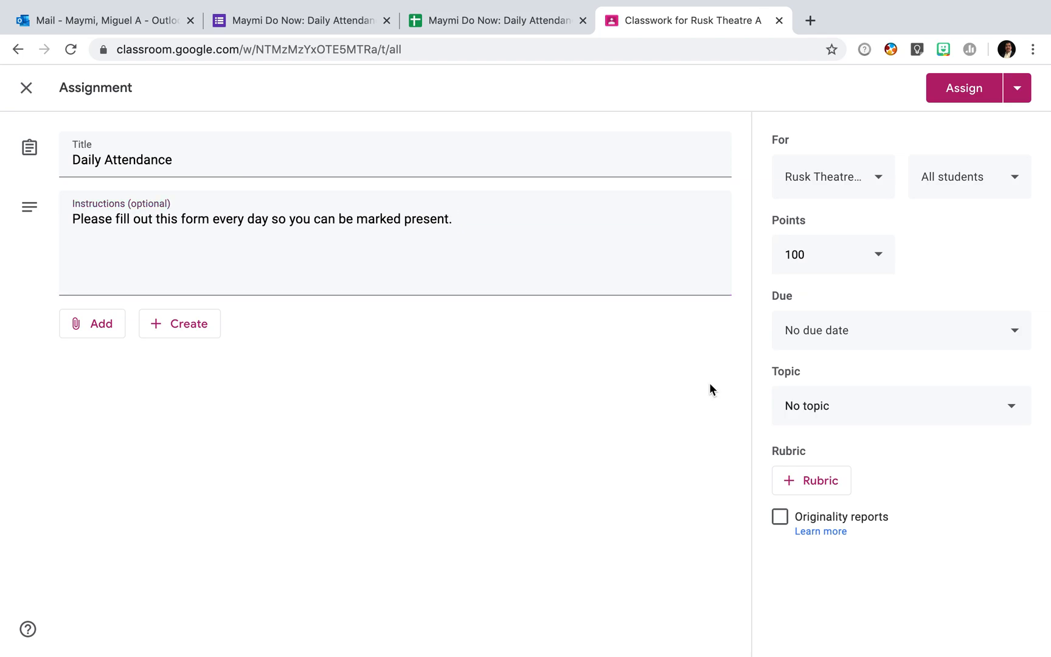
{"action": "left_click", "coordinate": [103, 331]}
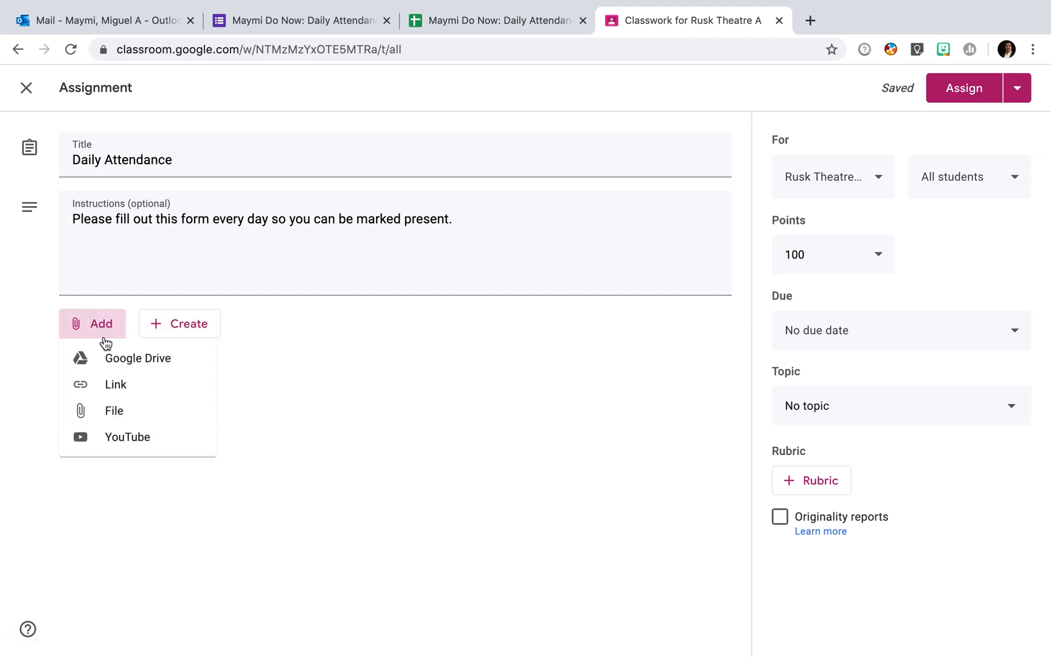
{"action": "left_click", "coordinate": [170, 360]}
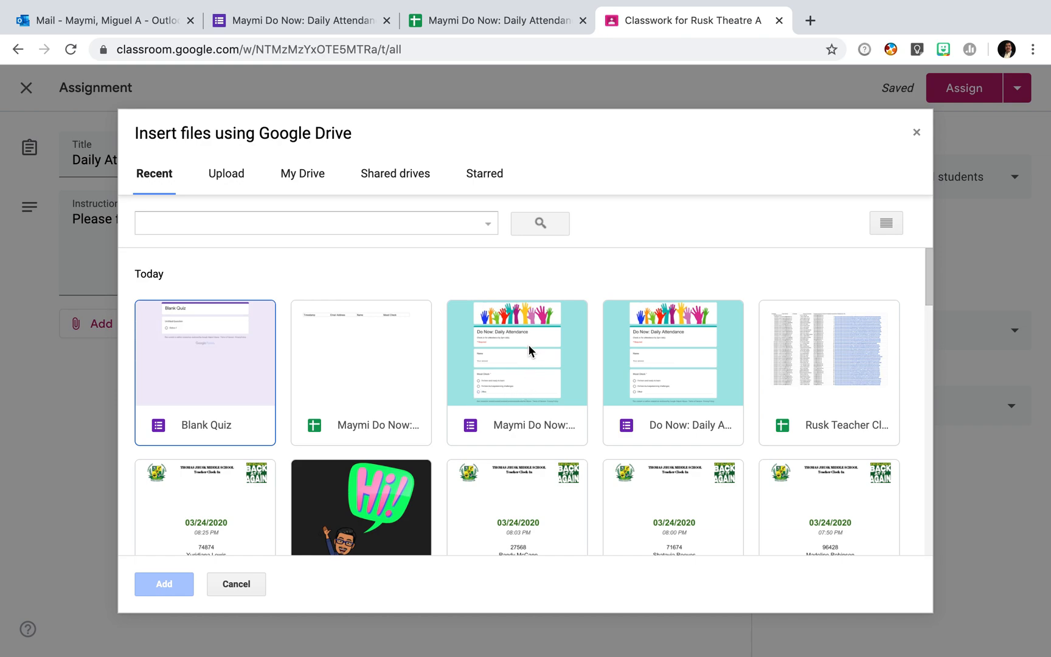
{"action": "left_click", "coordinate": [283, 213]}
{"action": "type", "text": "Ma"}
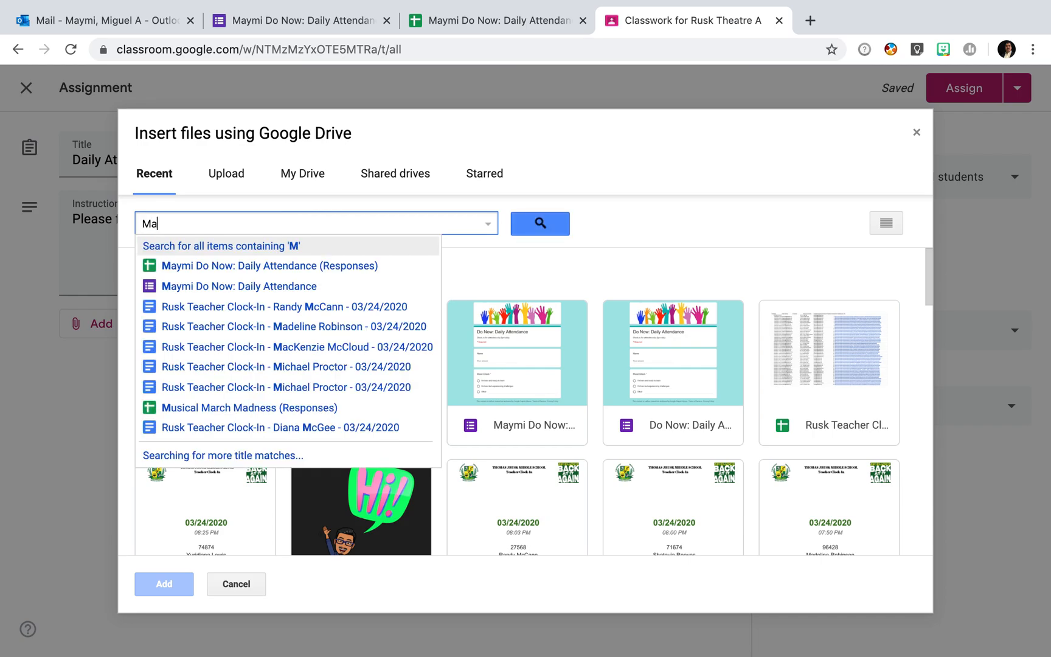
{"action": "type", "text": "ymi do no"}
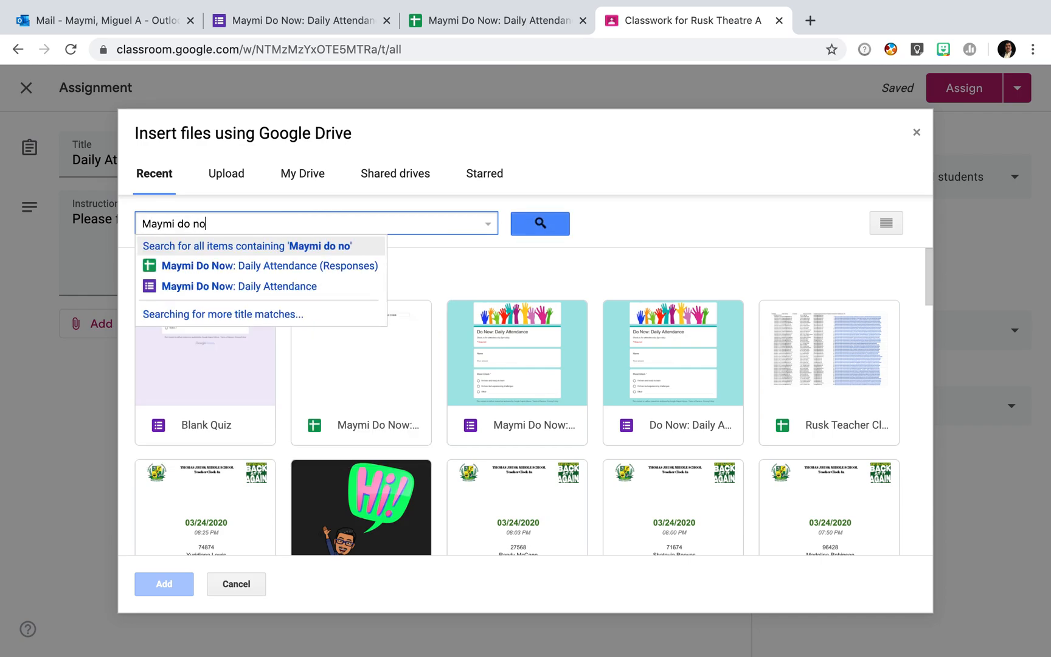
{"action": "left_click", "coordinate": [294, 284]}
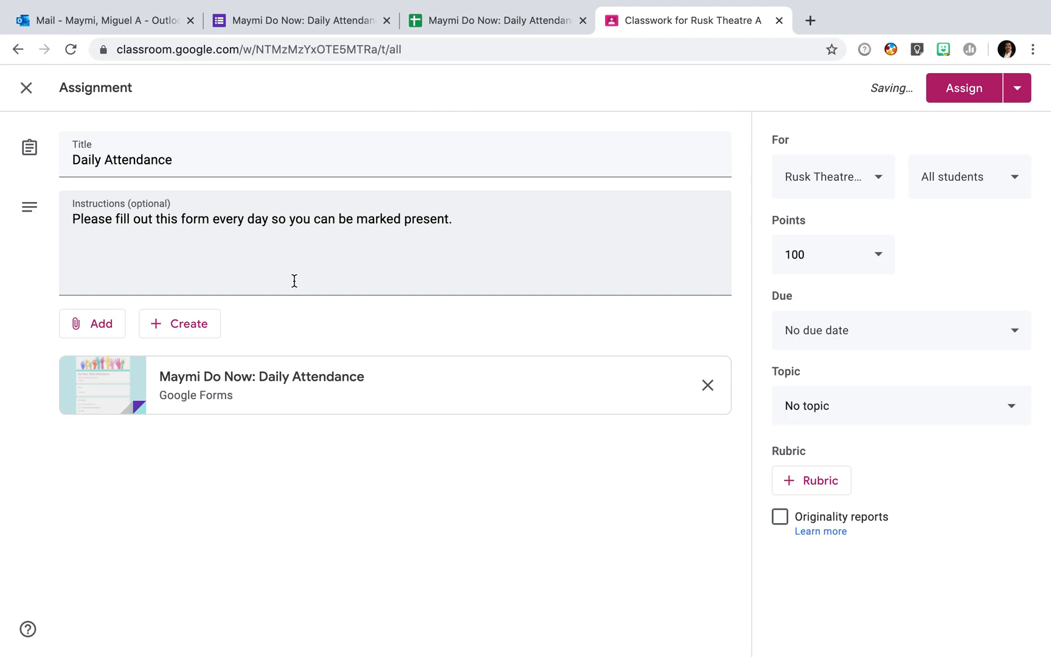
- Set points to Ungraded, add Rusk Theatre B as a second class, and assign it
{"action": "left_click", "coordinate": [881, 258]}
{"action": "left_click", "coordinate": [822, 295]}
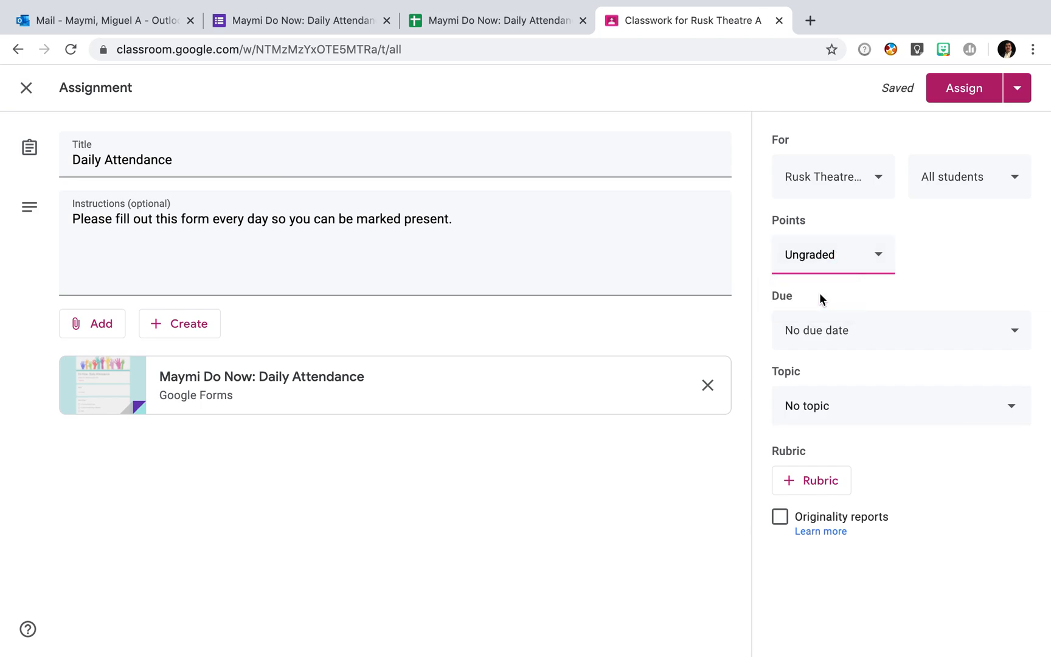
{"action": "left_click", "coordinate": [880, 194]}
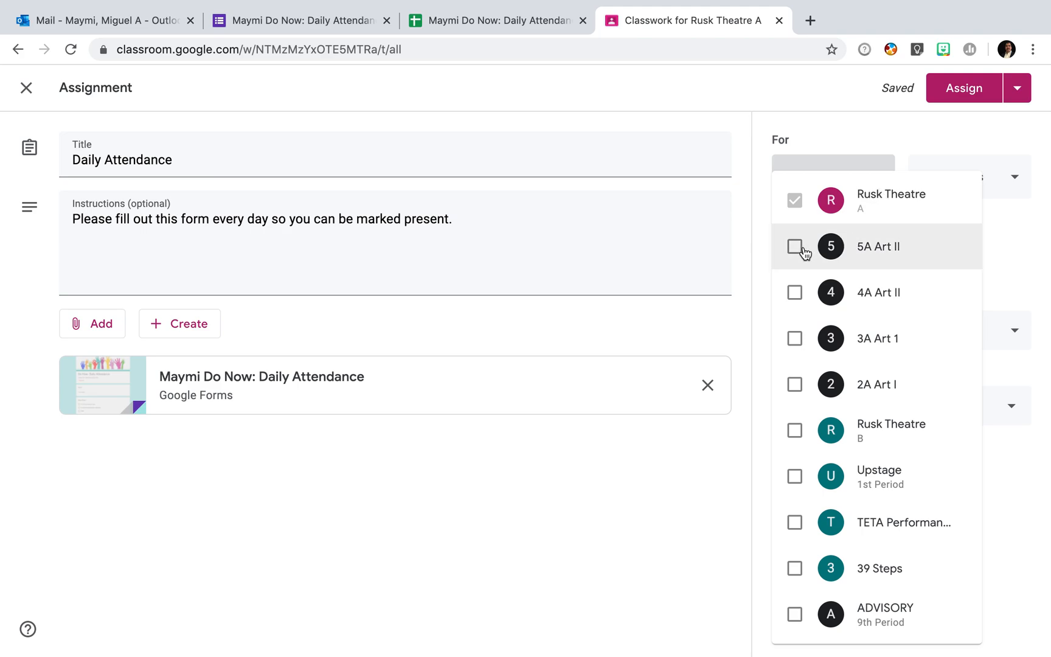
{"action": "left_click", "coordinate": [795, 431]}
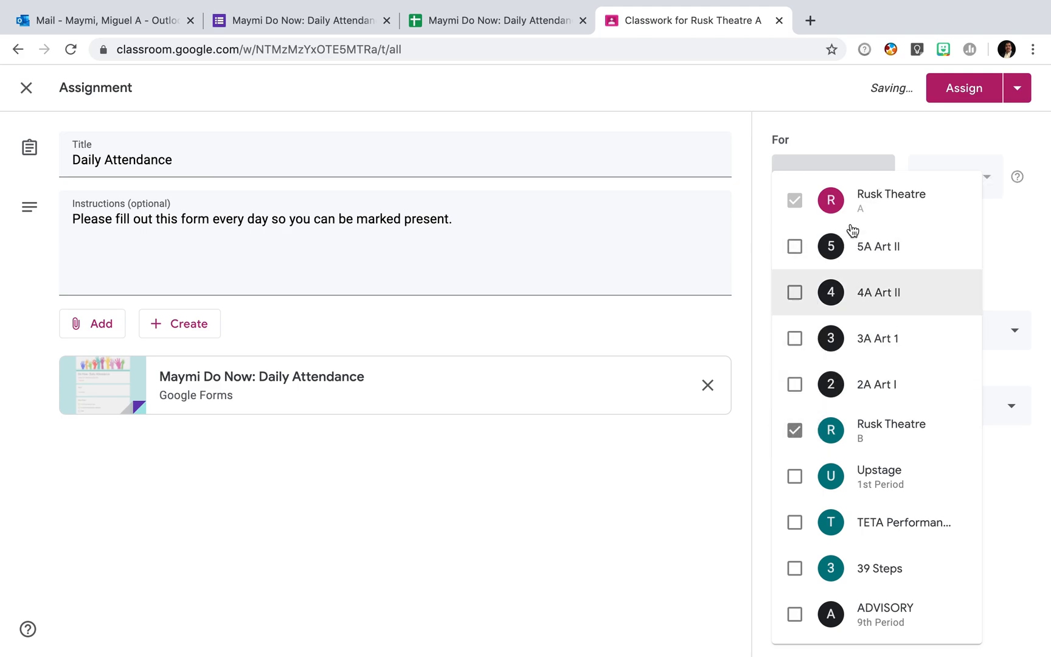
{"action": "left_click", "coordinate": [1014, 261]}
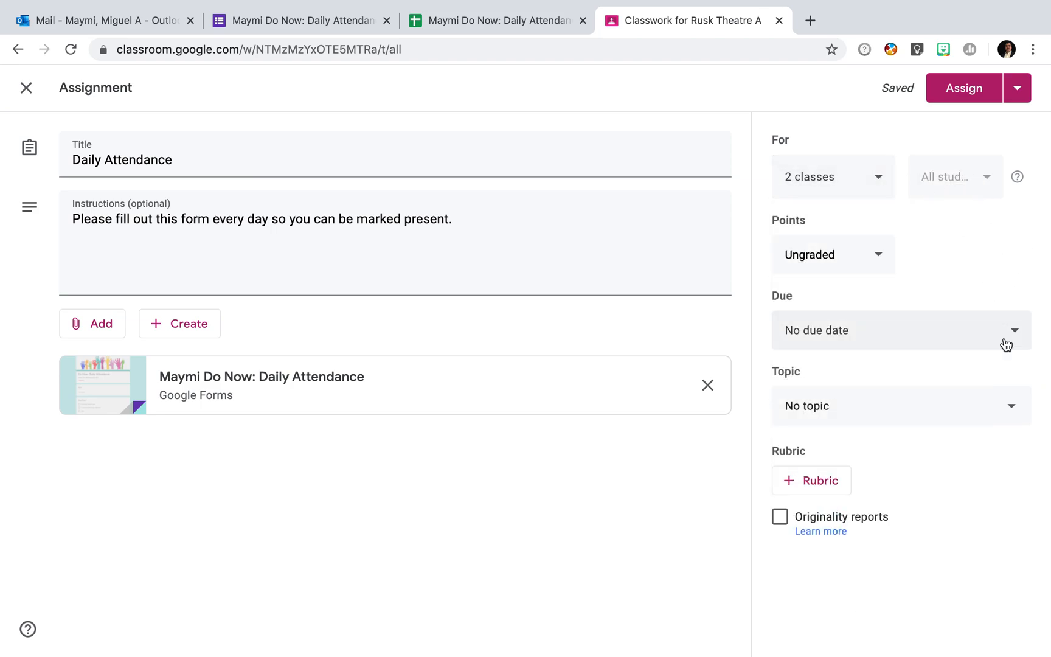
{"action": "left_click", "coordinate": [985, 97]}
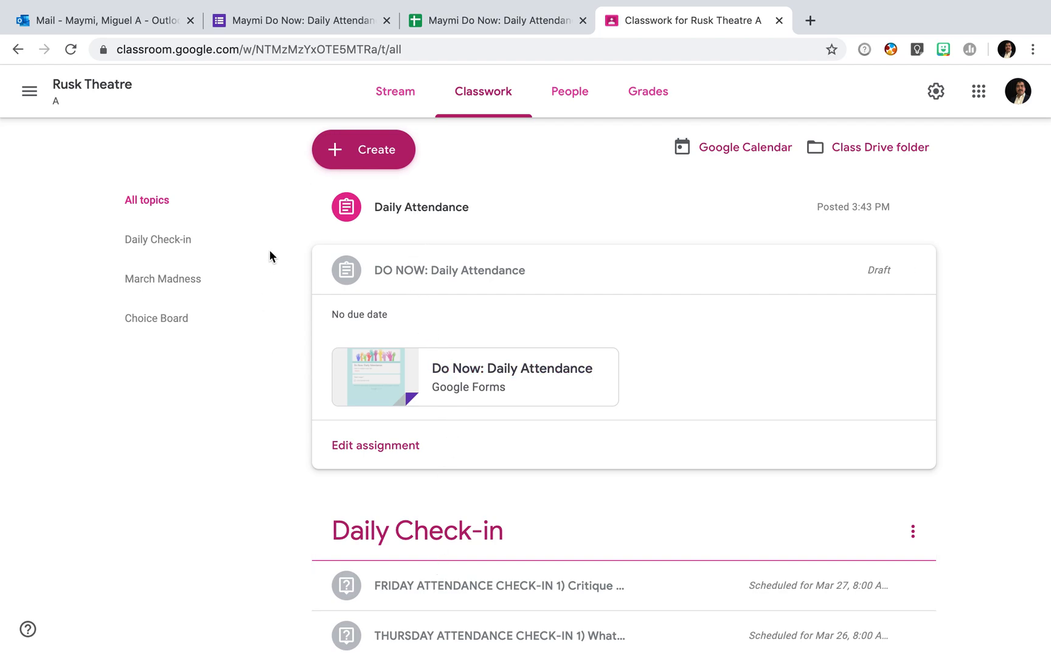
- Add an 'Attendance' topic and drag the Daily Attendance assignment into it
{"action": "left_click", "coordinate": [383, 151]}
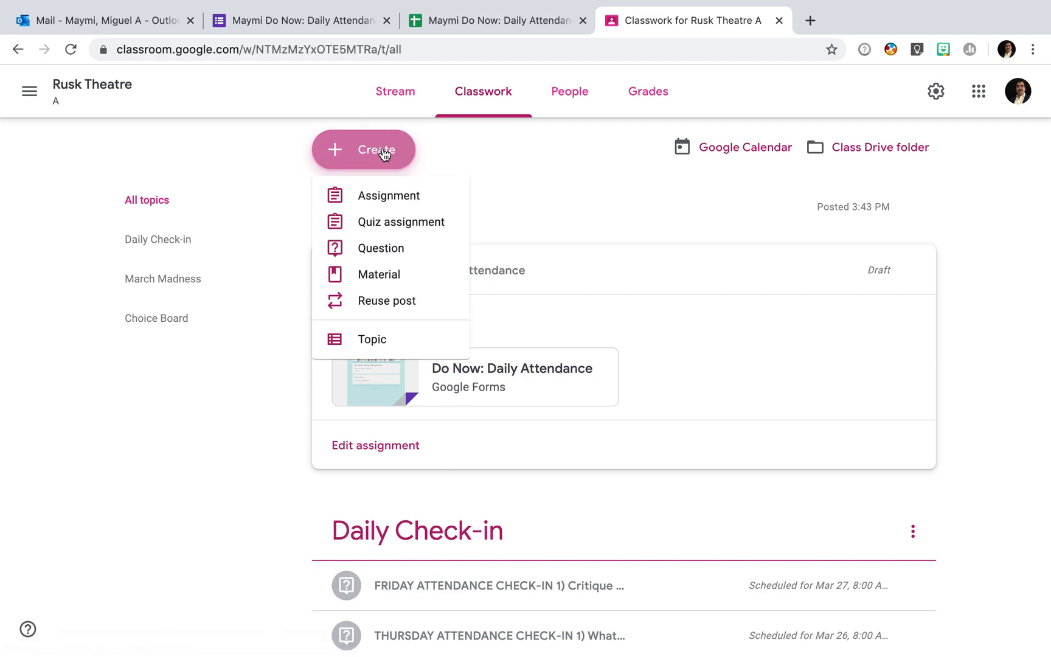
{"action": "left_click", "coordinate": [376, 347]}
{"action": "type", "text": "Attendance"}
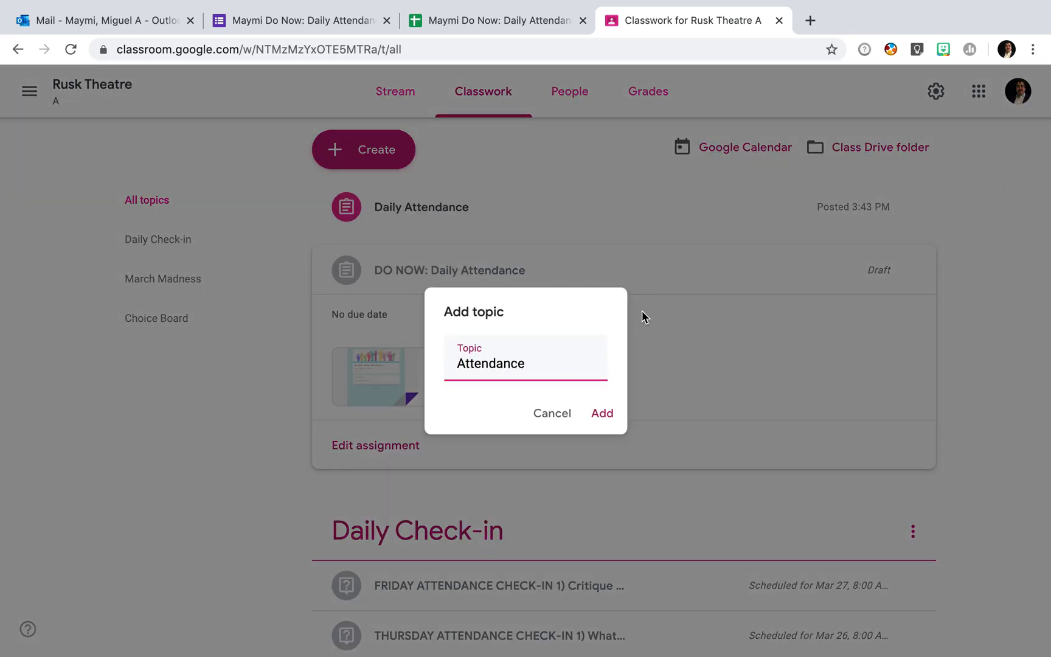
{"action": "left_click", "coordinate": [602, 413]}
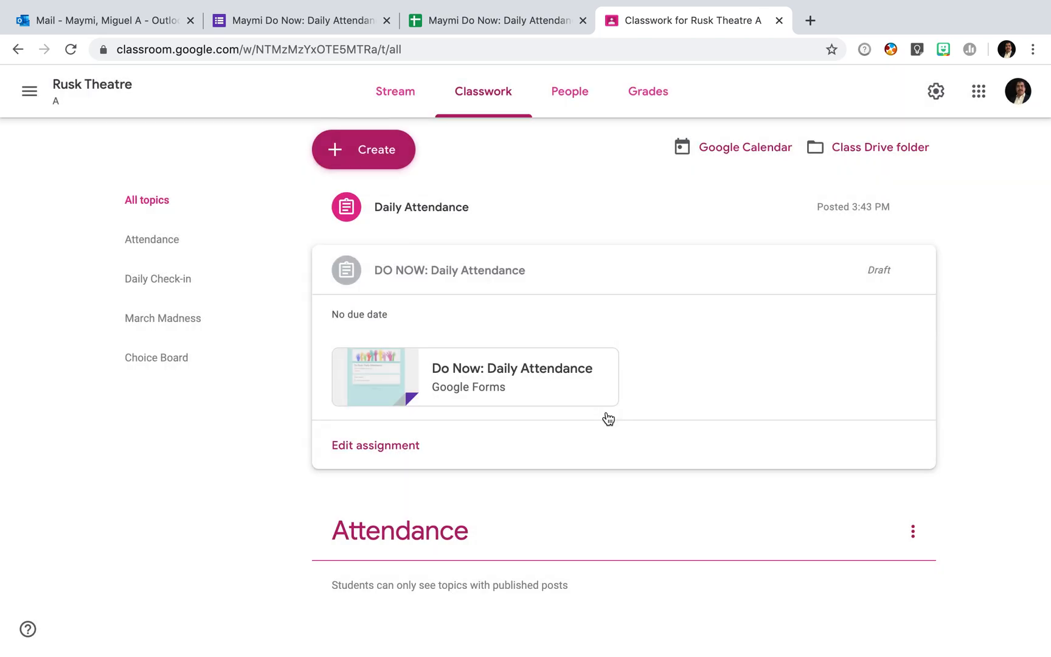
{"action": "left_click_drag", "start_coordinate": [448, 209], "coordinate": [485, 343]}
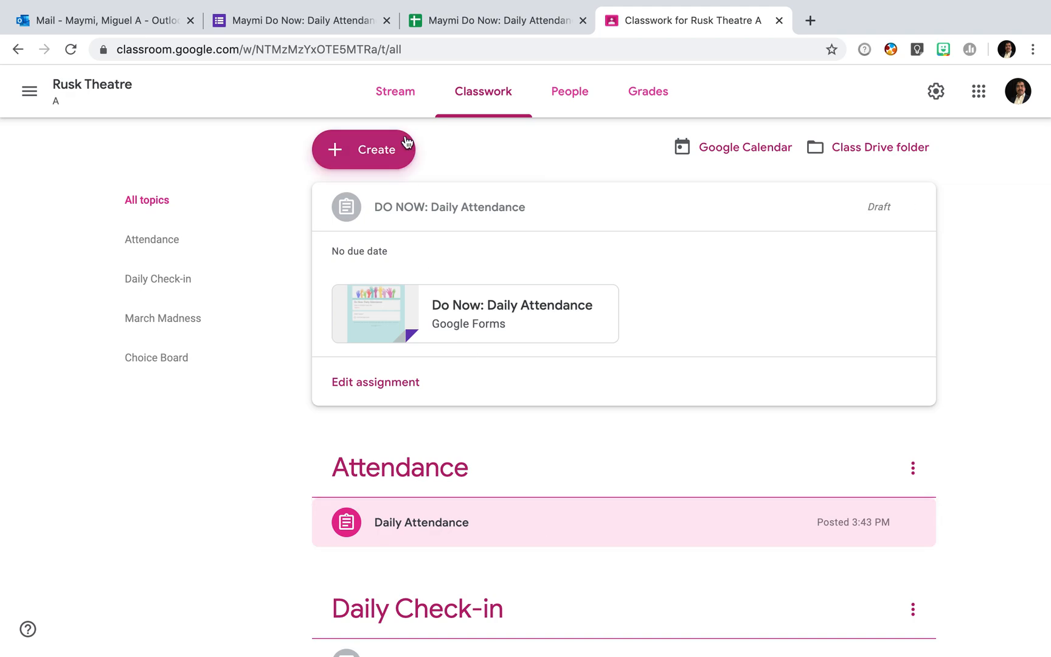
- Check the Daily Attendance post in the Rusk Theatre A stream and open its options menu
{"action": "left_click", "coordinate": [401, 102]}
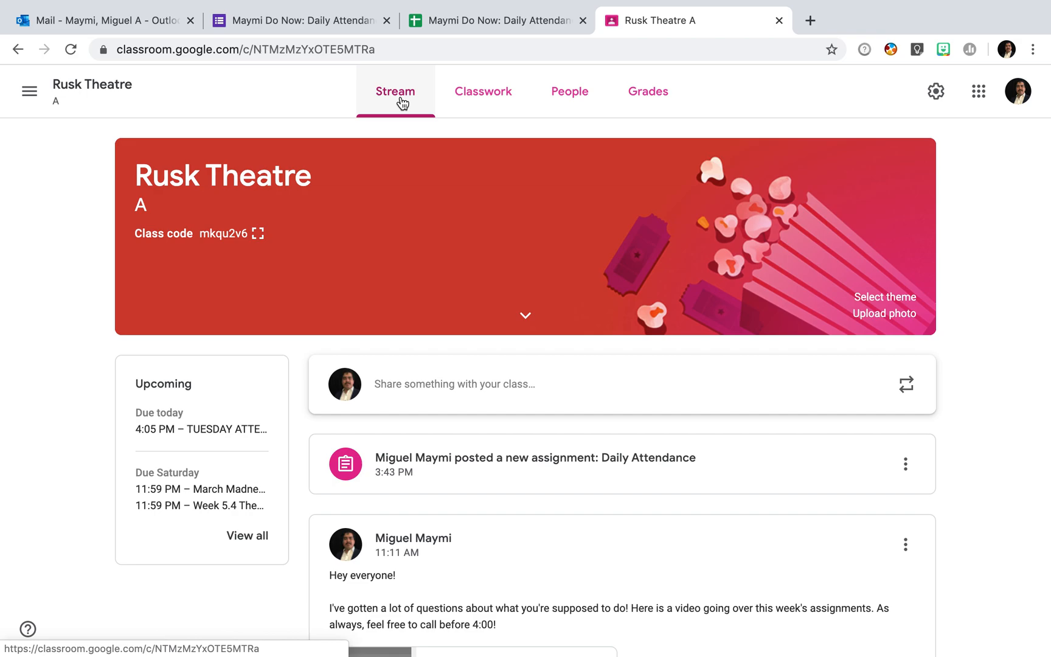
{"action": "scroll", "coordinate": [591, 536], "scroll_direction": "down", "scroll_amount": 3}
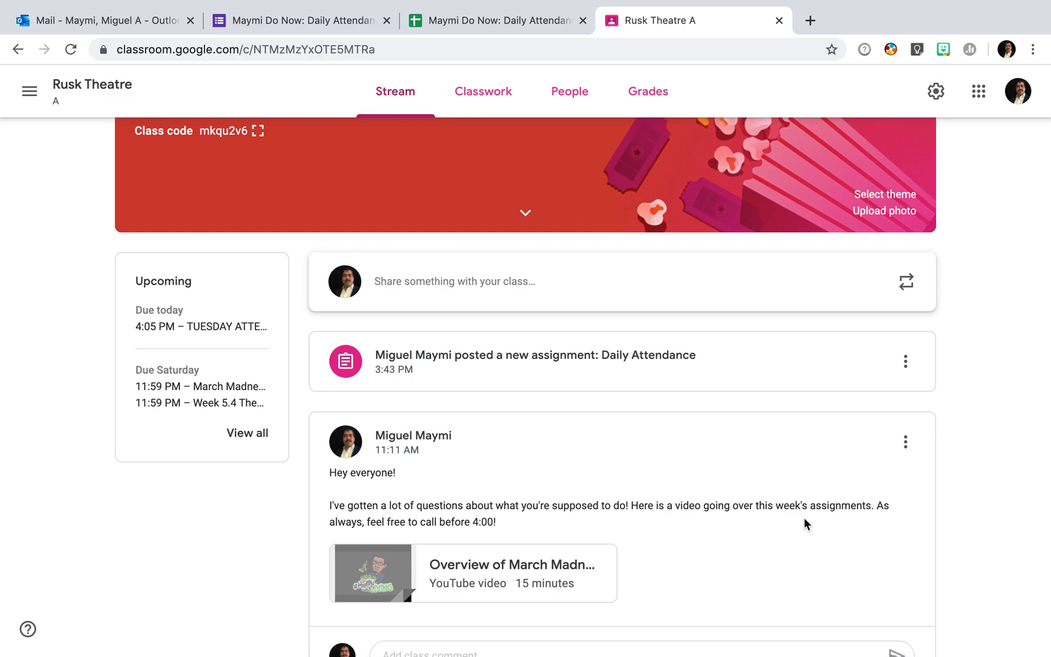
{"action": "left_click", "coordinate": [906, 363]}
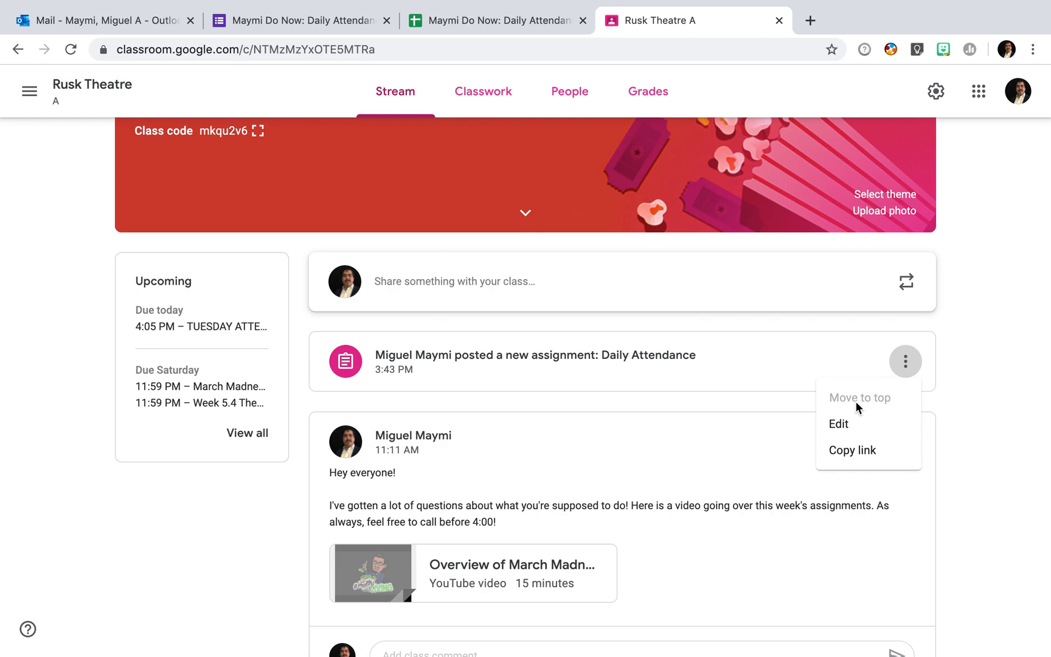
- Open the Daily Attendance assignment from Classwork to view its student work page
{"action": "left_click", "coordinate": [491, 102]}
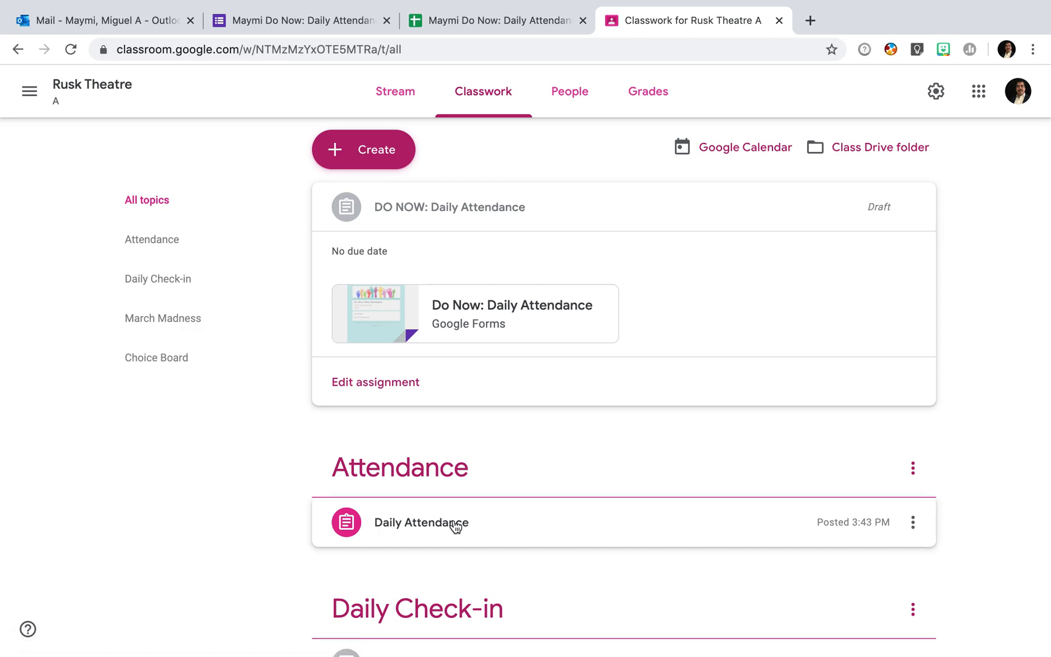
{"action": "left_click", "coordinate": [497, 532]}
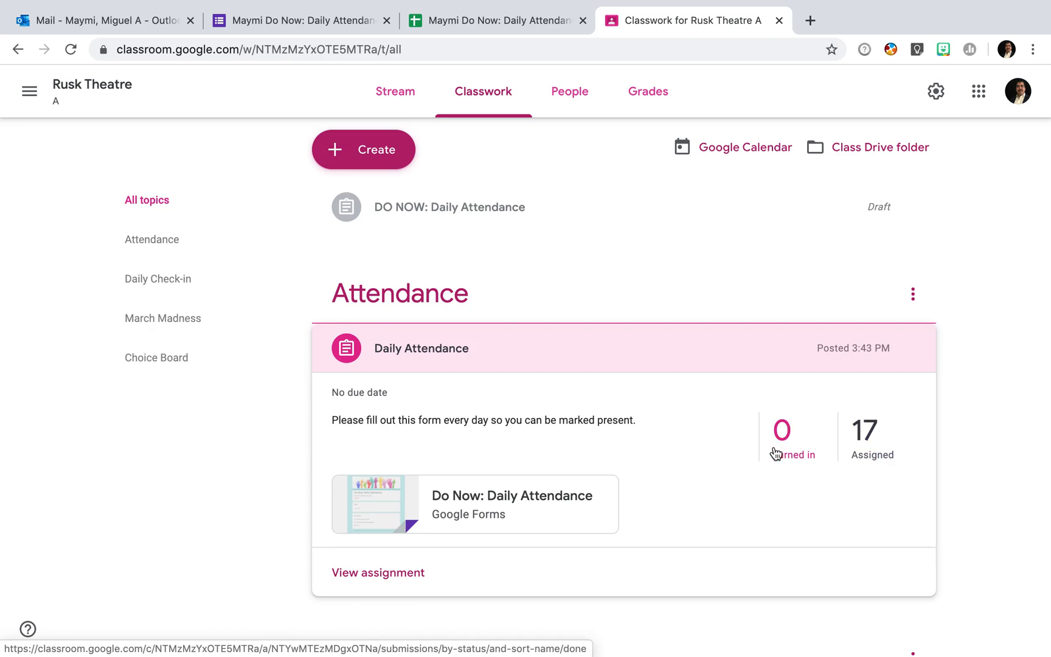
{"action": "left_click", "coordinate": [396, 579]}
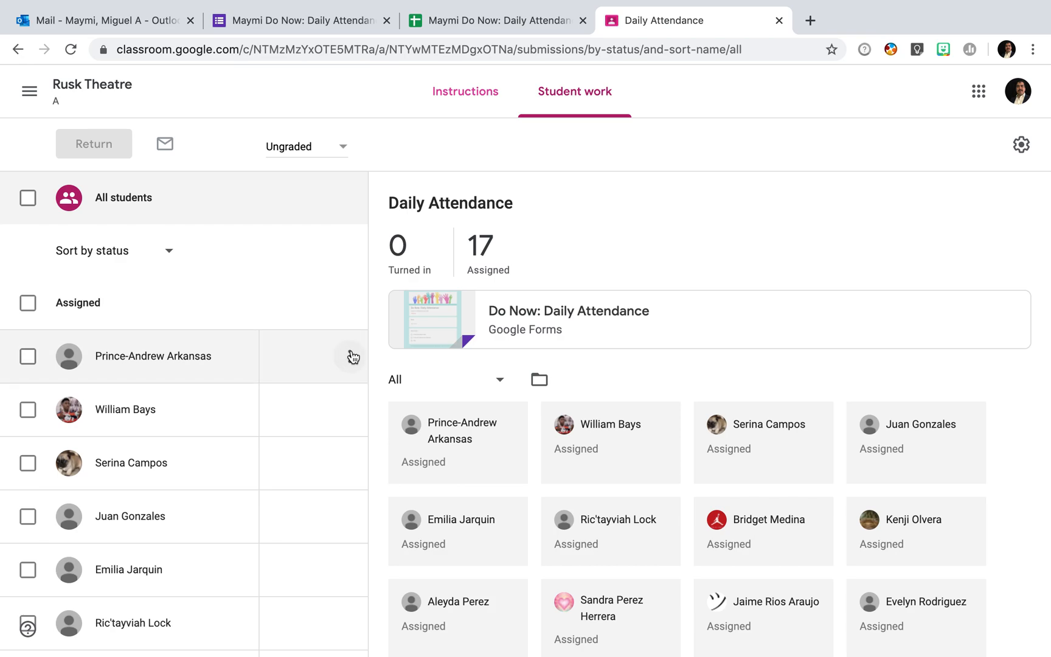
{"action": "left_click", "coordinate": [342, 367]}
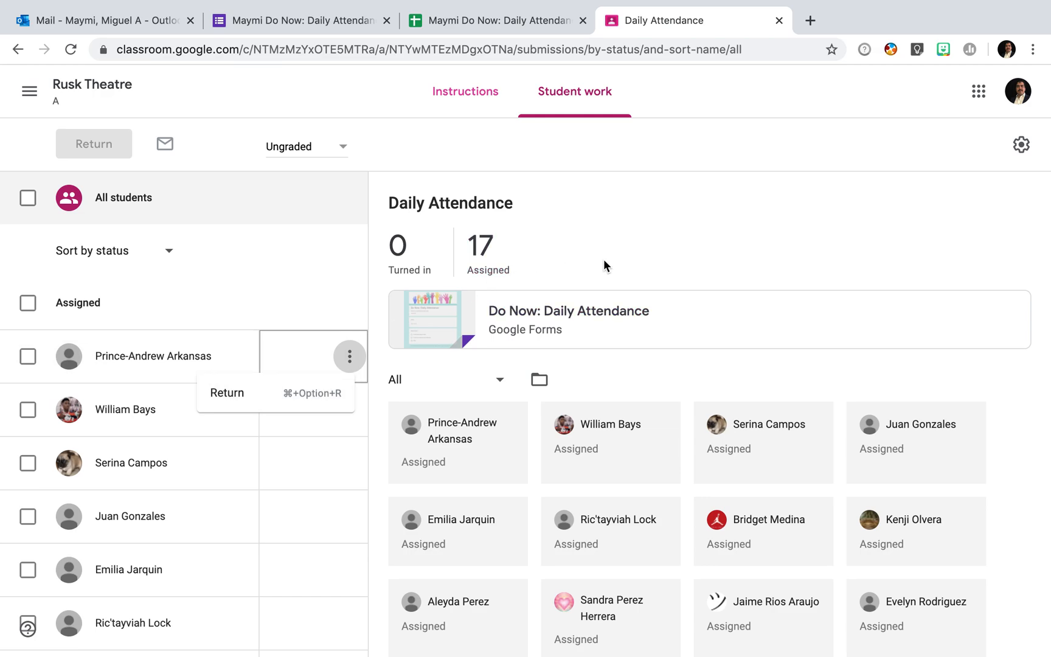
{"action": "left_click", "coordinate": [625, 255]}
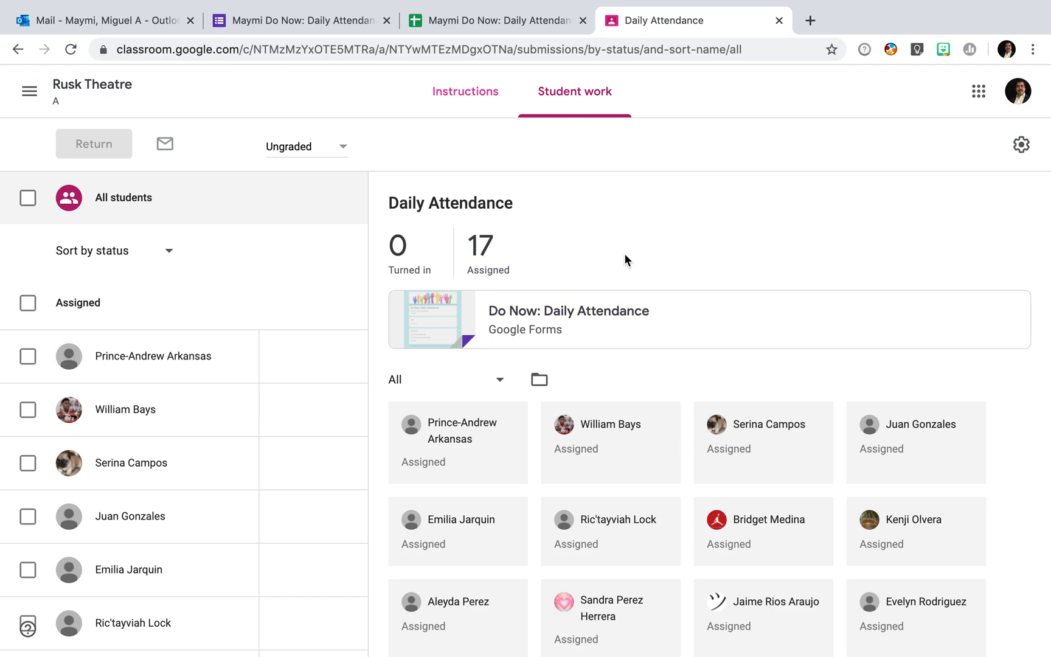